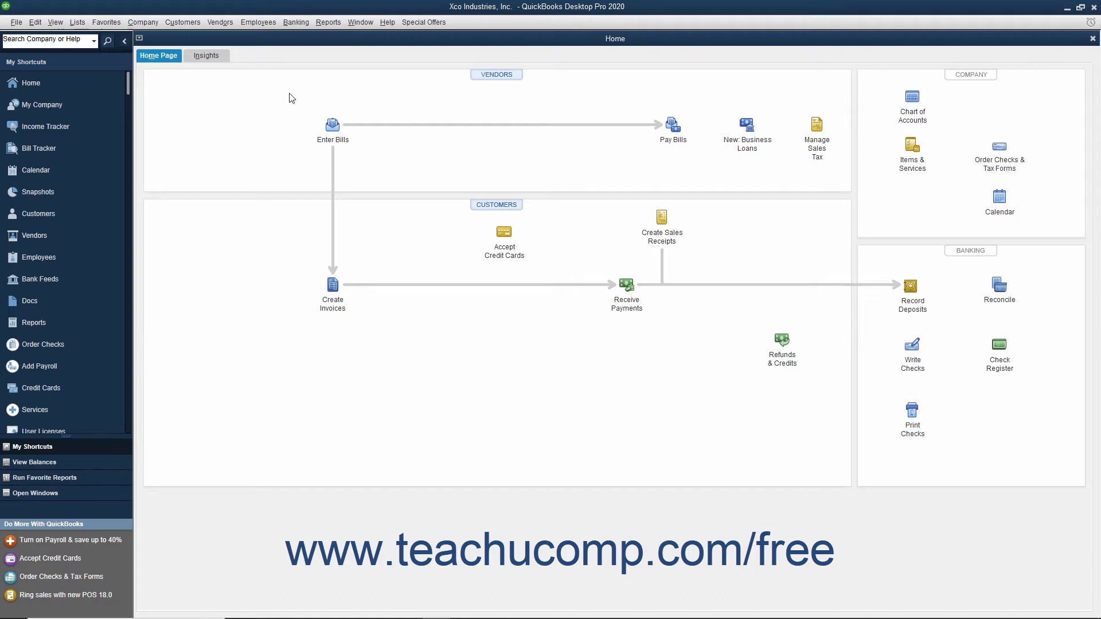
Step: Launch the Move QuickBooks to another computer tool from File > Utilities
{"action": "left_click", "coordinate": [16, 22]}
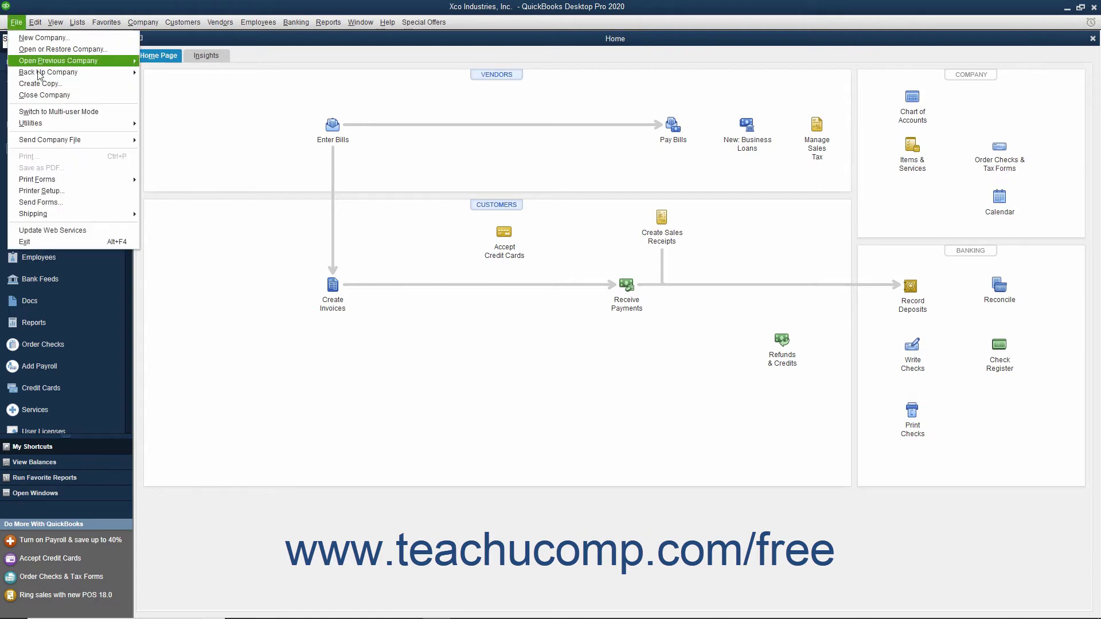
{"action": "mouse_move", "coordinate": [30, 123]}
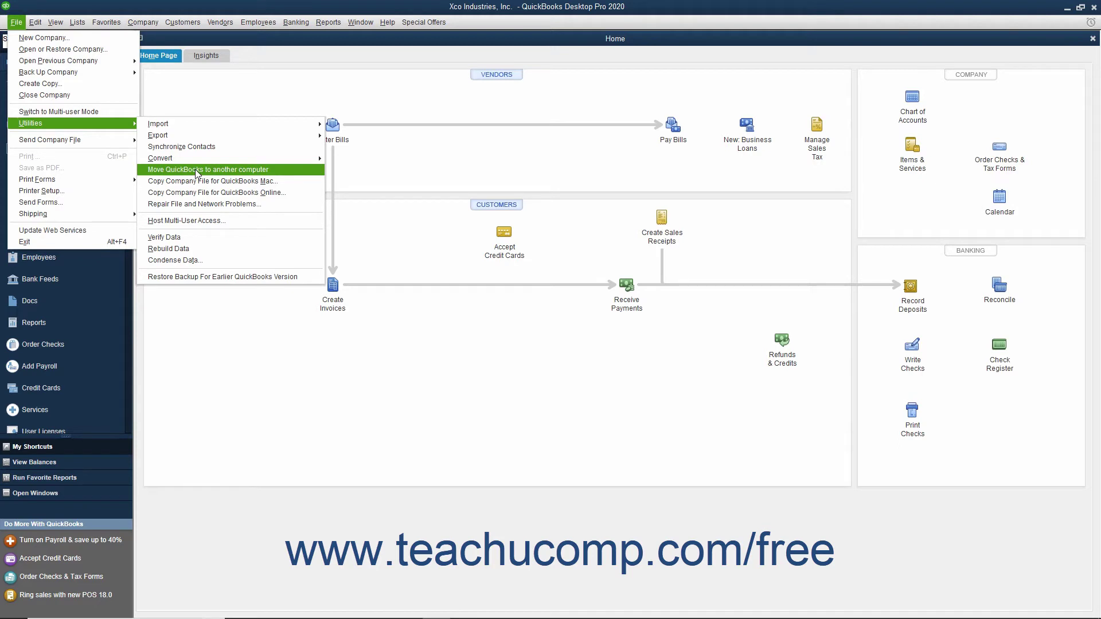
{"action": "left_click", "coordinate": [197, 171]}
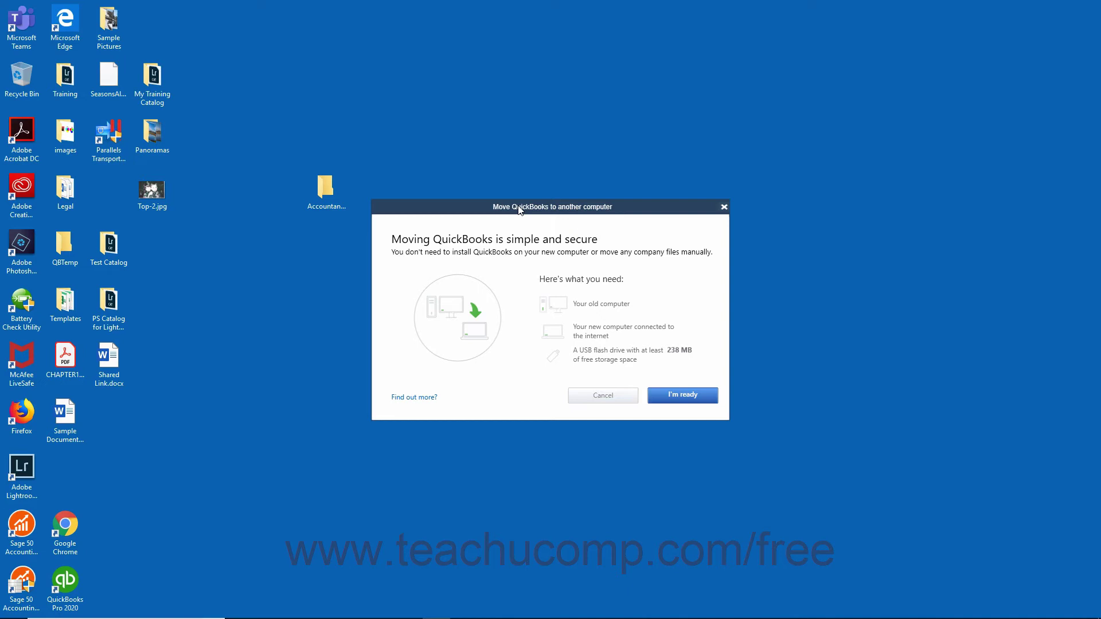
Step: Confirm the requirements and continue past the one-time password to the USB drive choice
{"action": "left_click", "coordinate": [705, 402]}
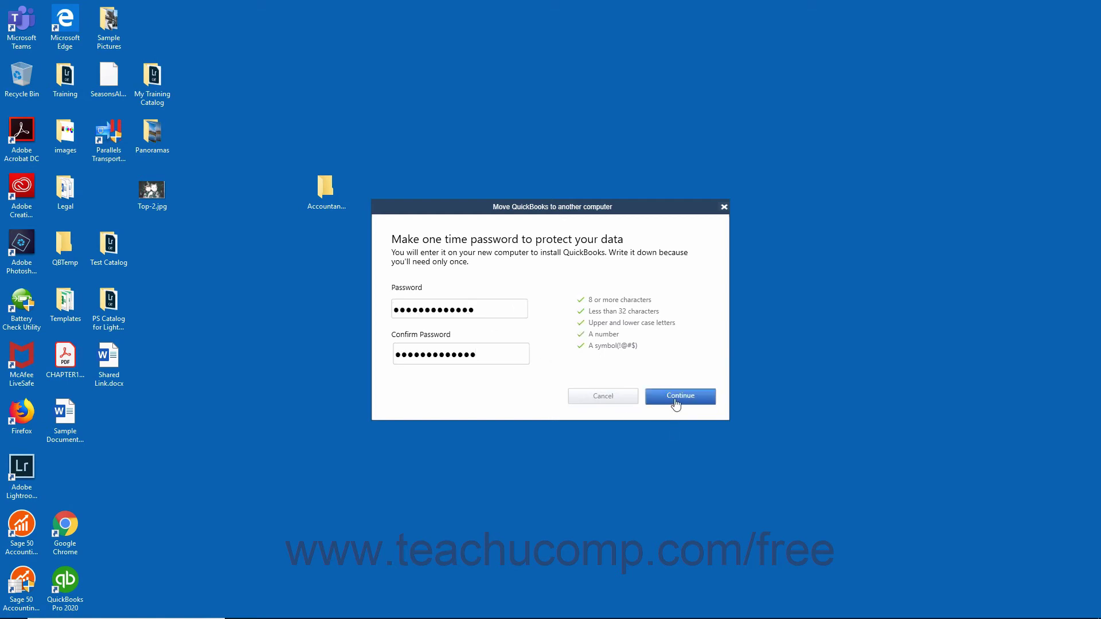
{"action": "left_click", "coordinate": [676, 400]}
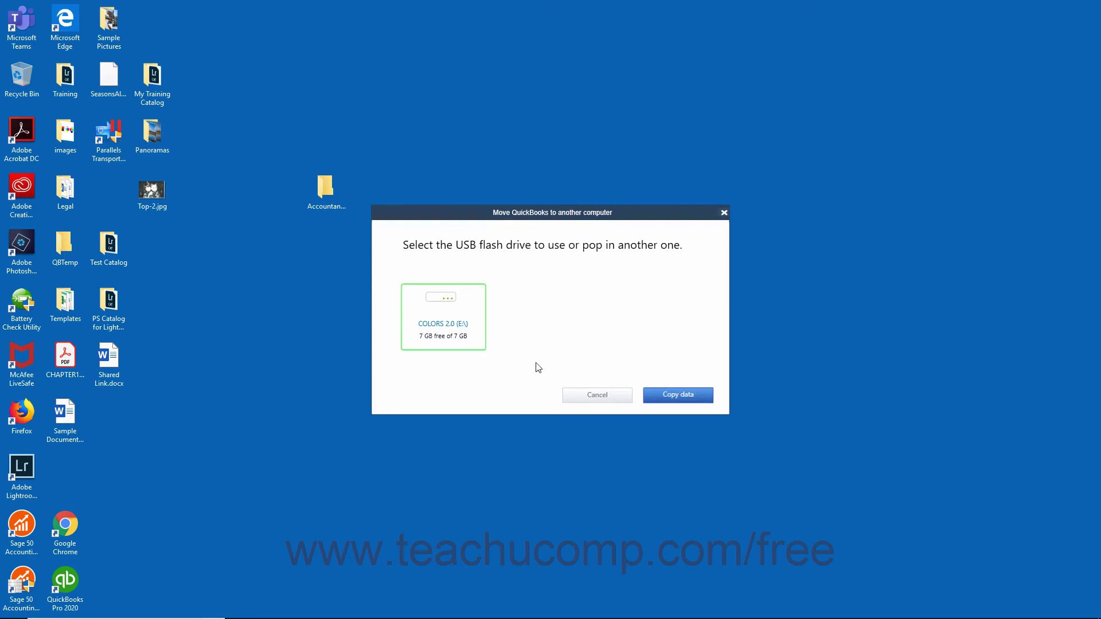
Step: Copy the data to the COLORS 2.0 (E:) drive and close the move tool
{"action": "left_click", "coordinate": [656, 397]}
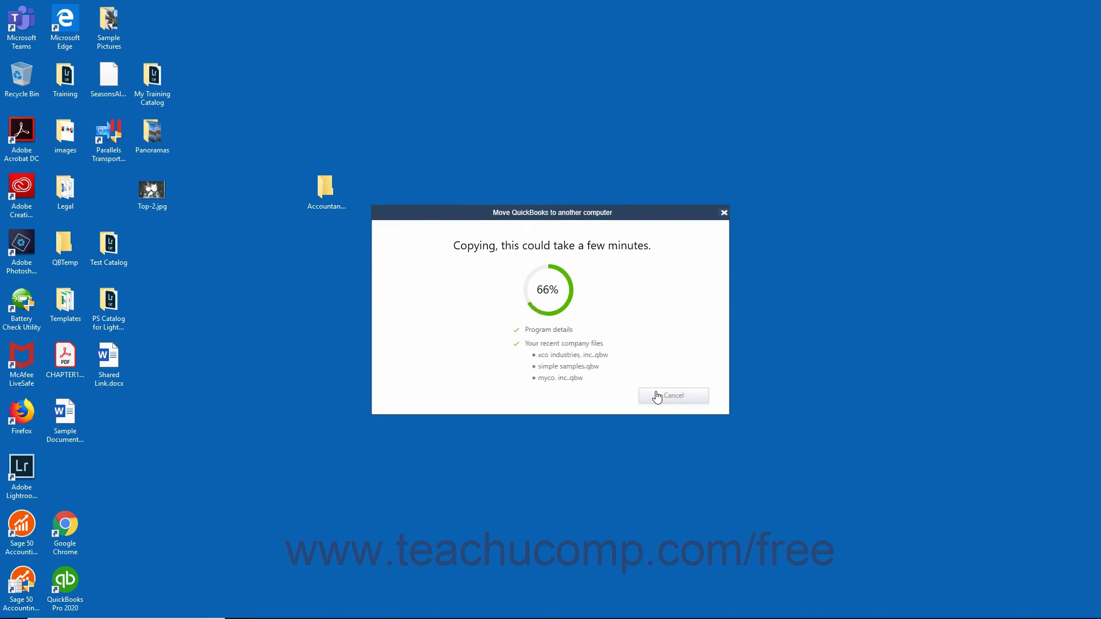
{"action": "left_click", "coordinate": [557, 398]}
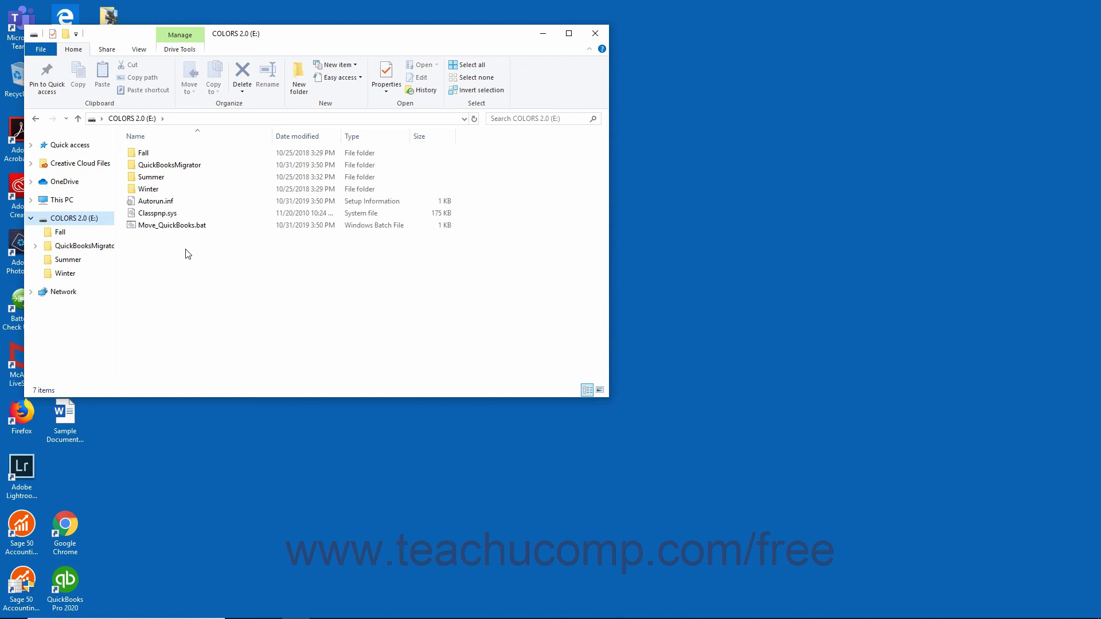
Step: Select Move_QuickBooks.bat in the E: drive window
{"action": "left_click", "coordinate": [171, 227]}
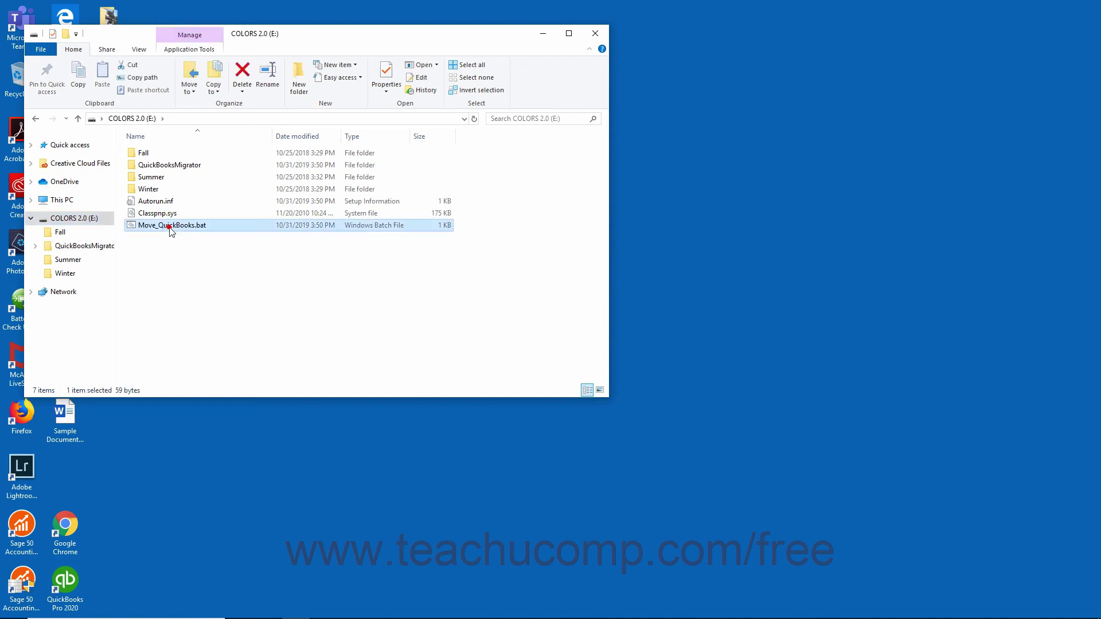